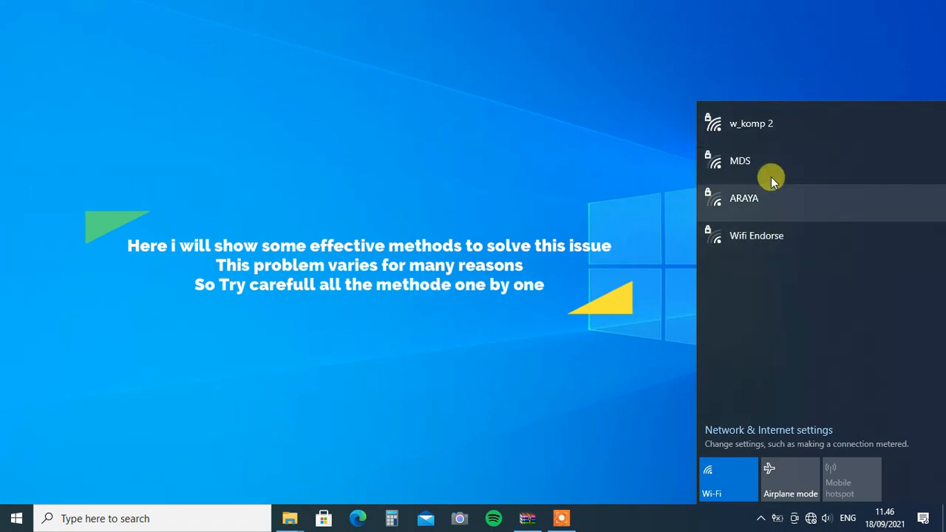
Try to connect to the w_komp 2 Wi-Fi network with its security key, allowing the PC to be discoverable
left_click(754, 133)
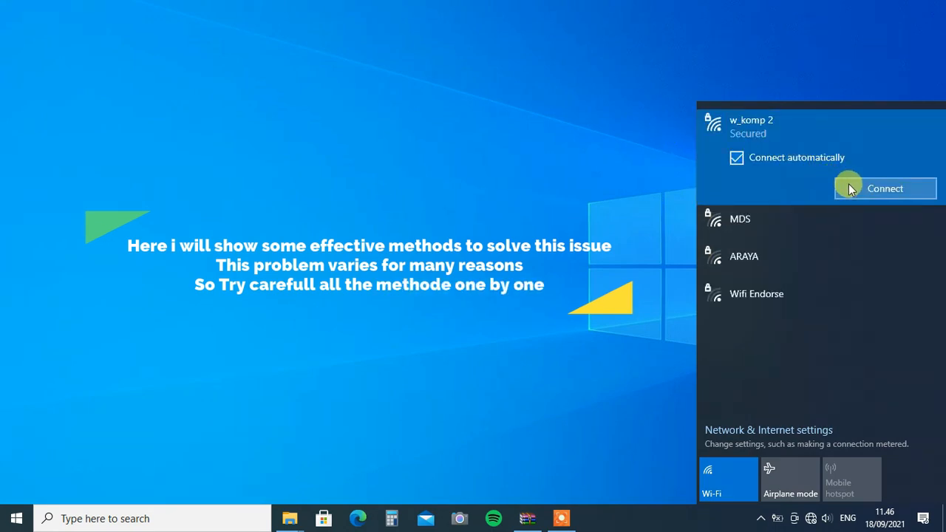
left_click(850, 189)
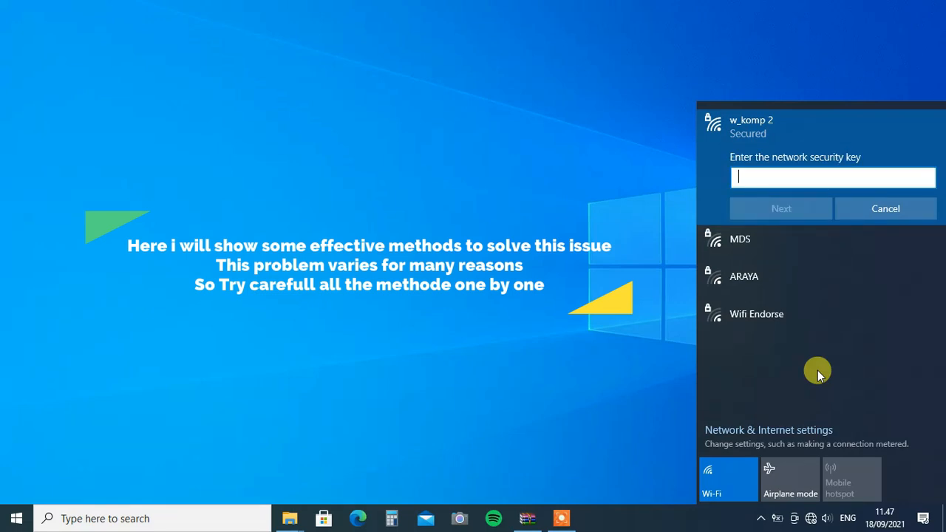
type("1")
left_click(789, 209)
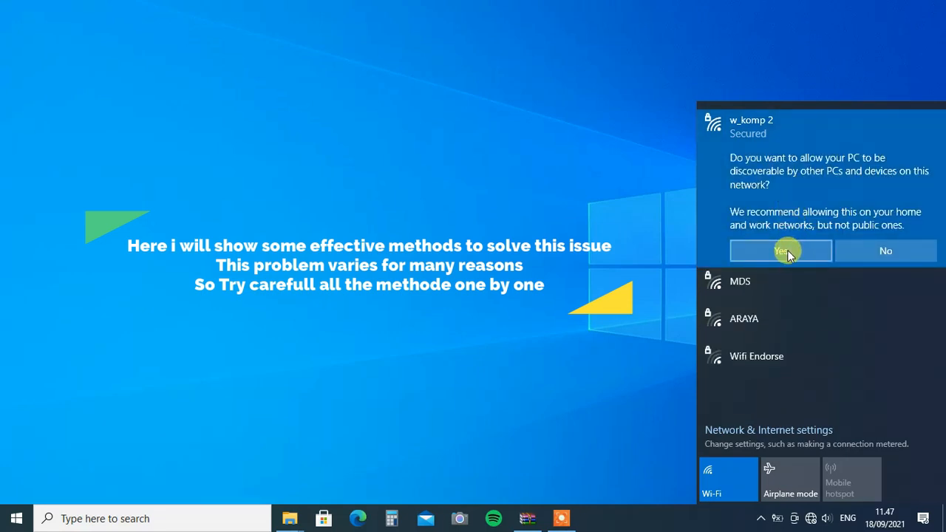
left_click(783, 250)
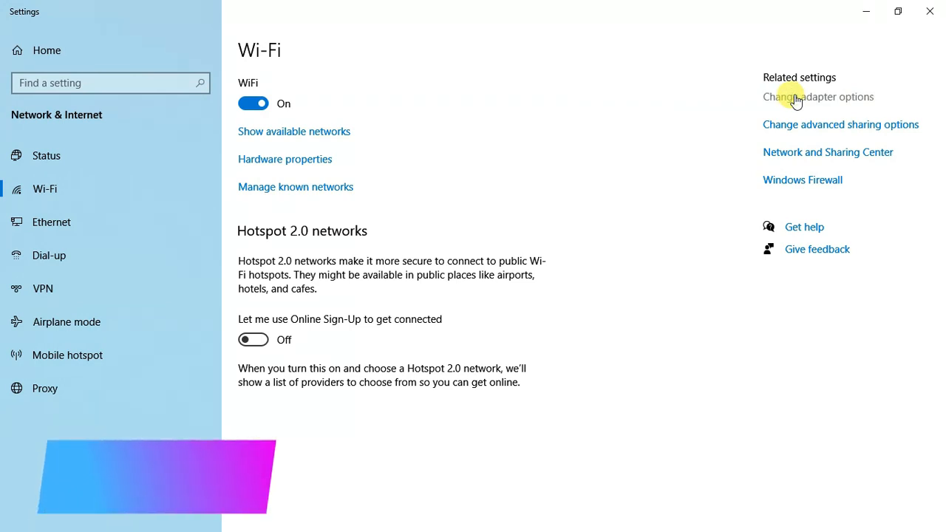
Open the properties of the WiFi adapter from the network adapter options
left_click(795, 99)
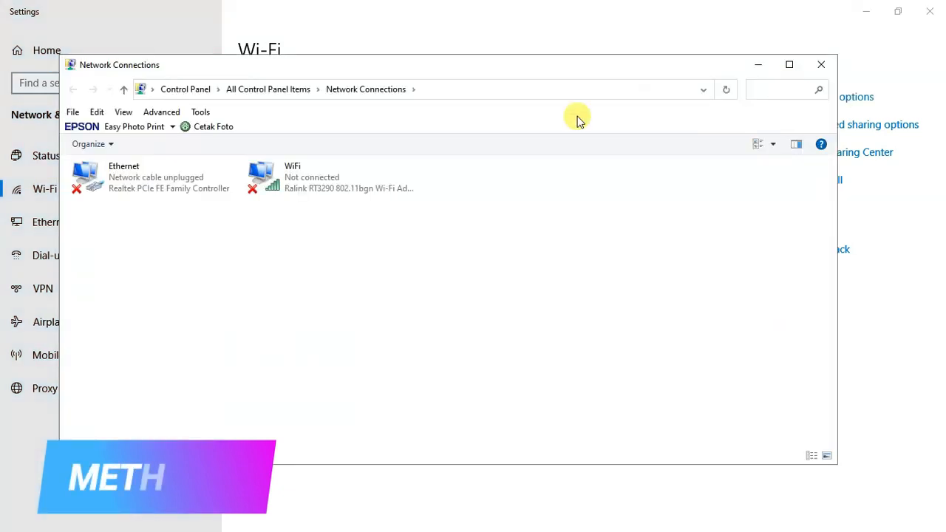
left_click(339, 175)
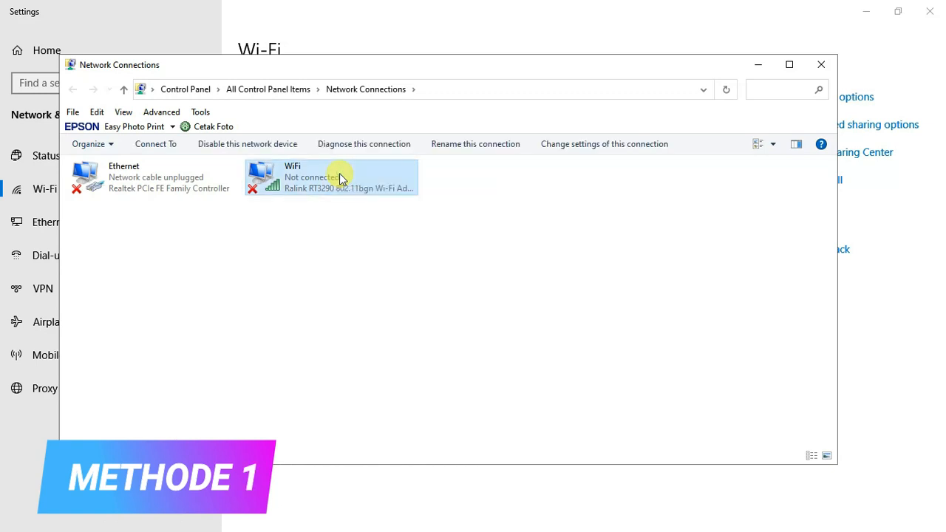
double_click(339, 175)
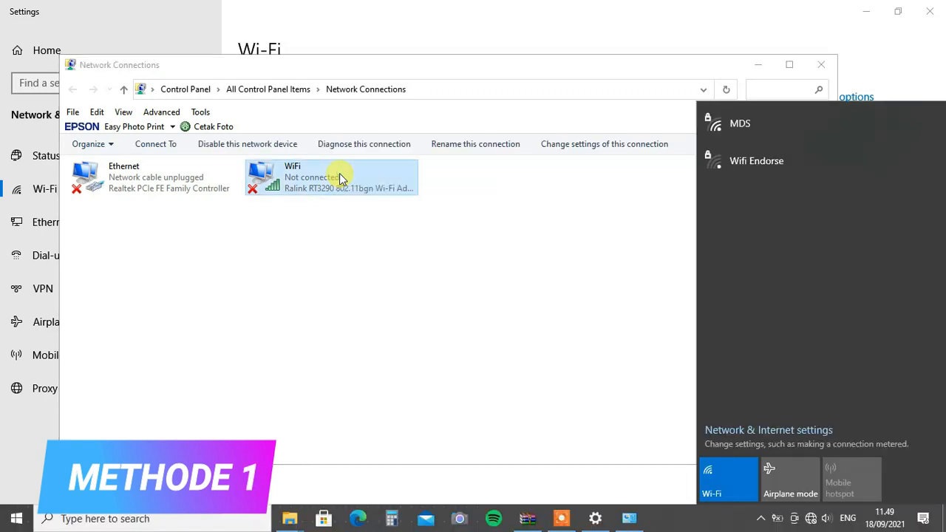
left_click(339, 175)
right_click(339, 175)
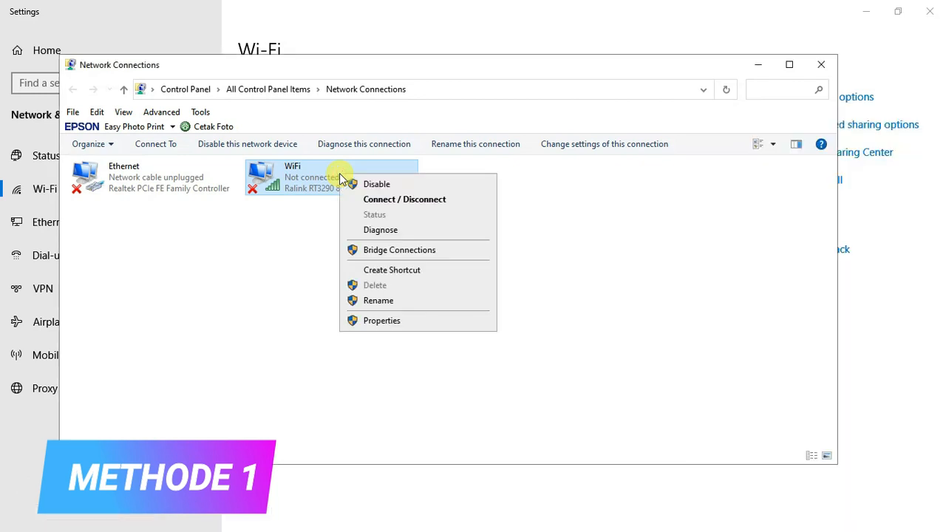
left_click(367, 324)
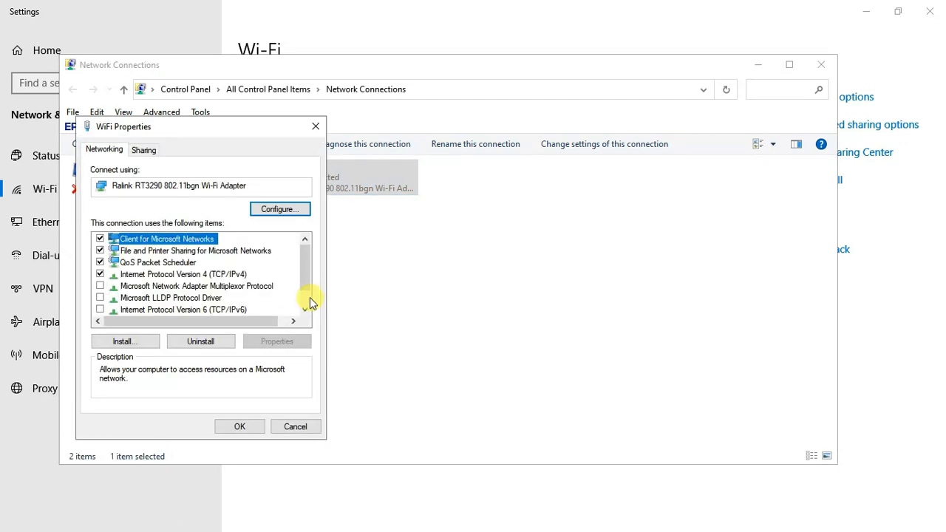
Open the advanced TCP/IP settings of the adapter's Internet Protocol Version 4 (TCP/IPv4) item
left_click(228, 276)
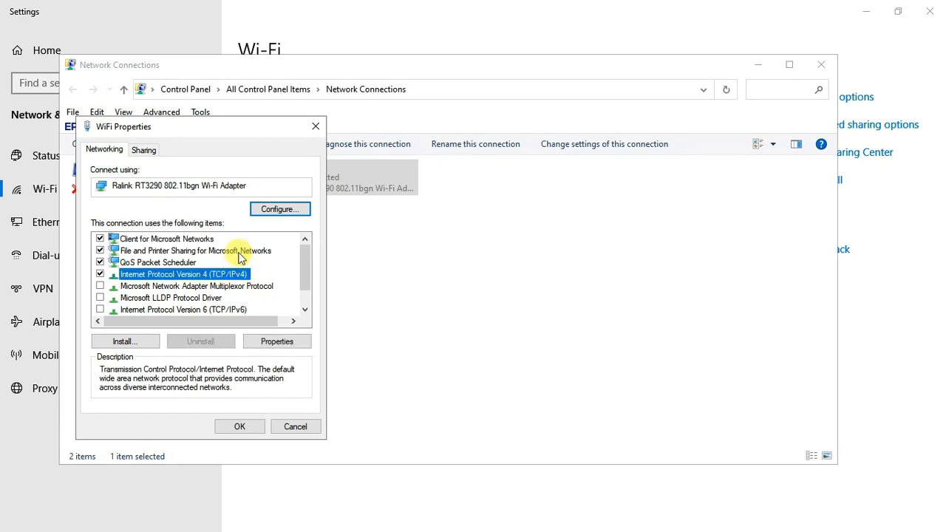
left_click(268, 343)
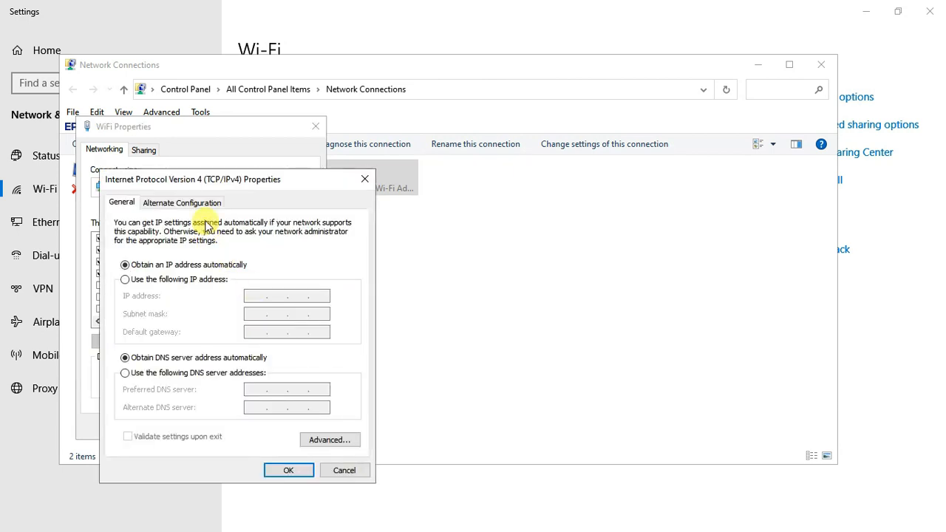
left_click(212, 206)
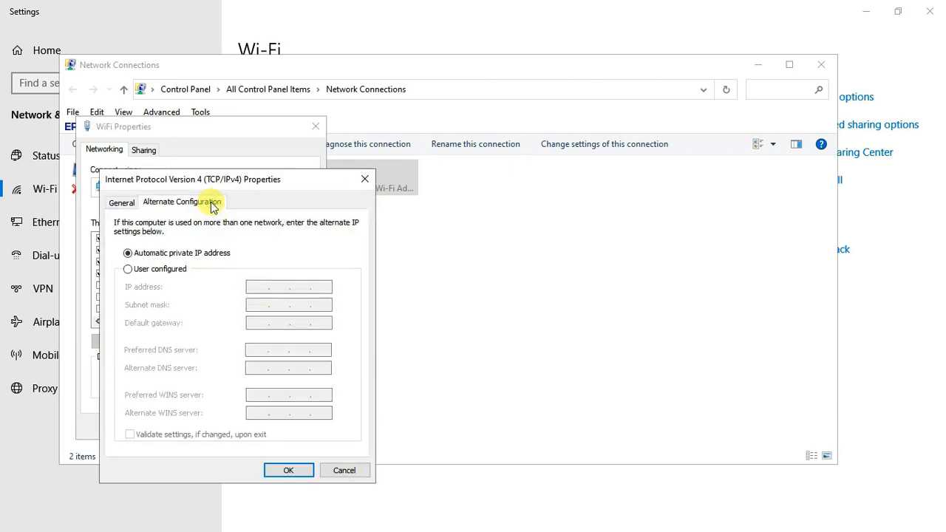
left_click(121, 204)
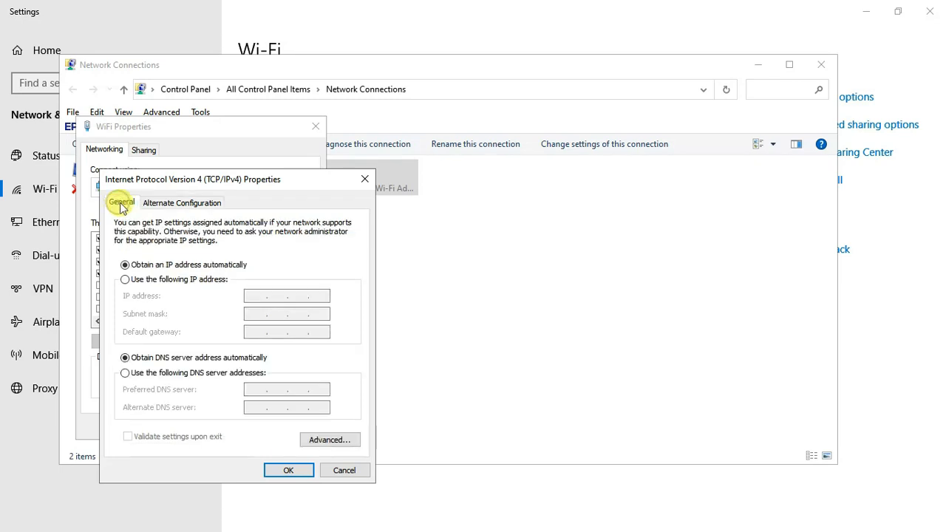
left_click(341, 443)
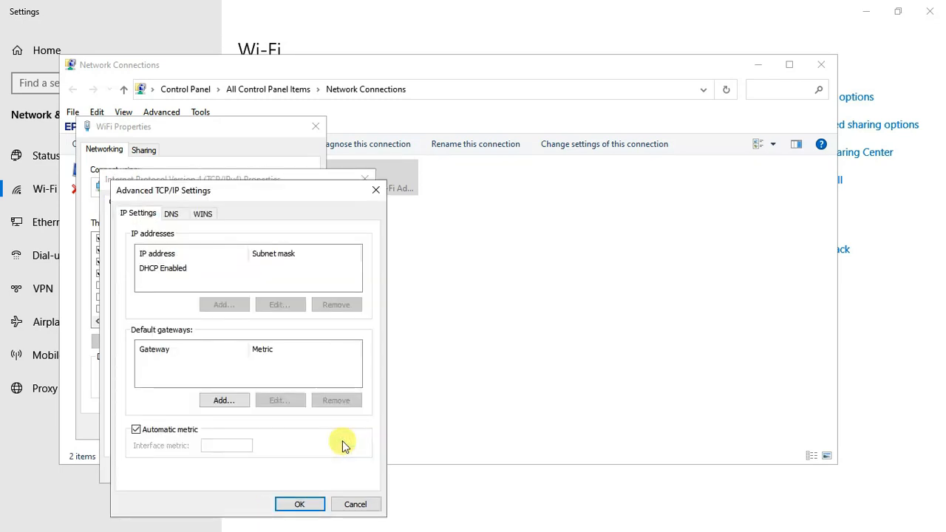
Enable NetBIOS over TCP/IP in the WINS settings, confirm the adapter's properties and close Network Connections
left_click(204, 215)
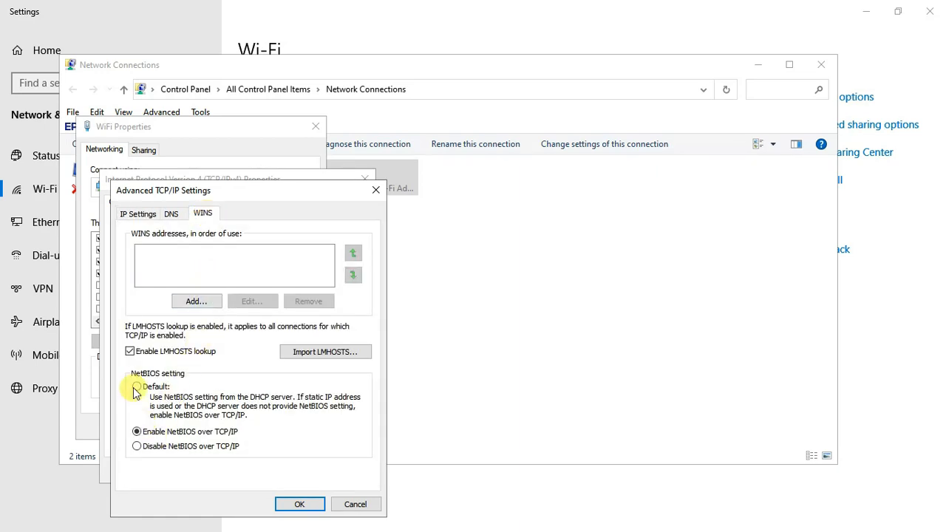
left_click(147, 435)
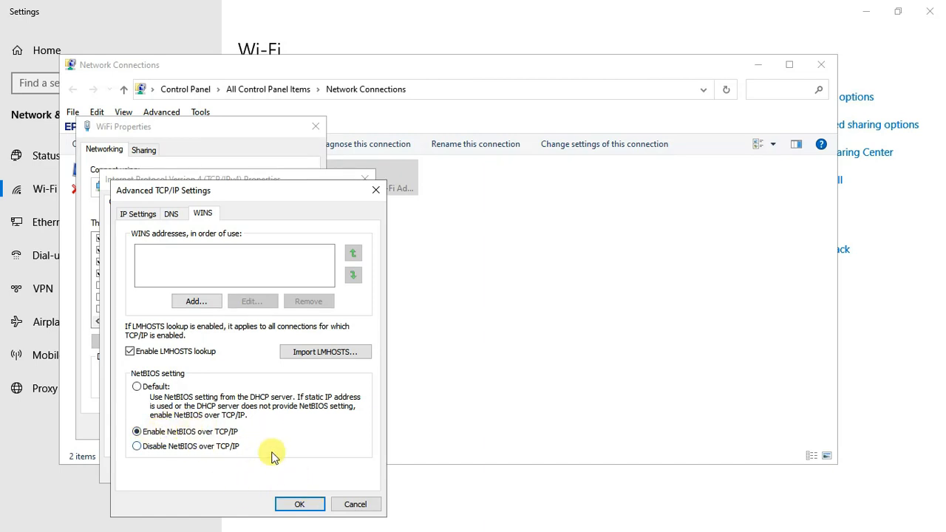
left_click(300, 505)
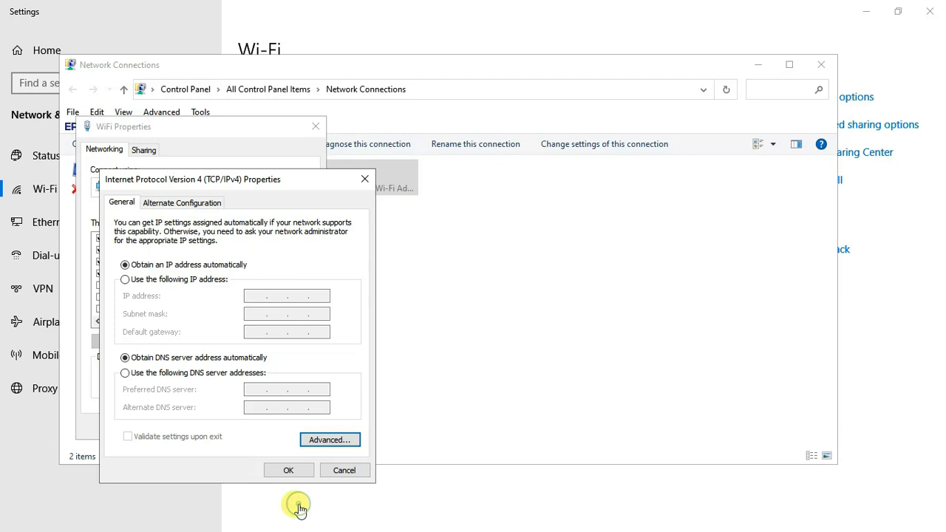
left_click(290, 467)
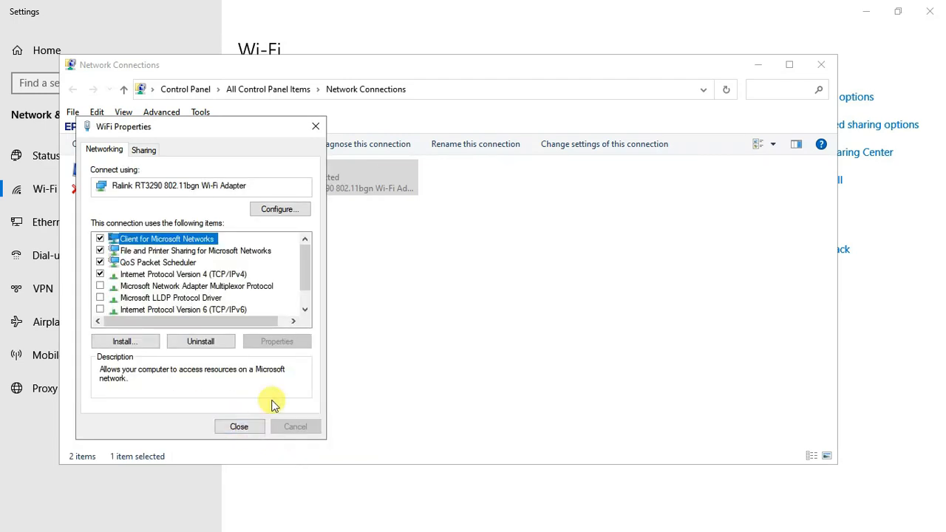
left_click(238, 427)
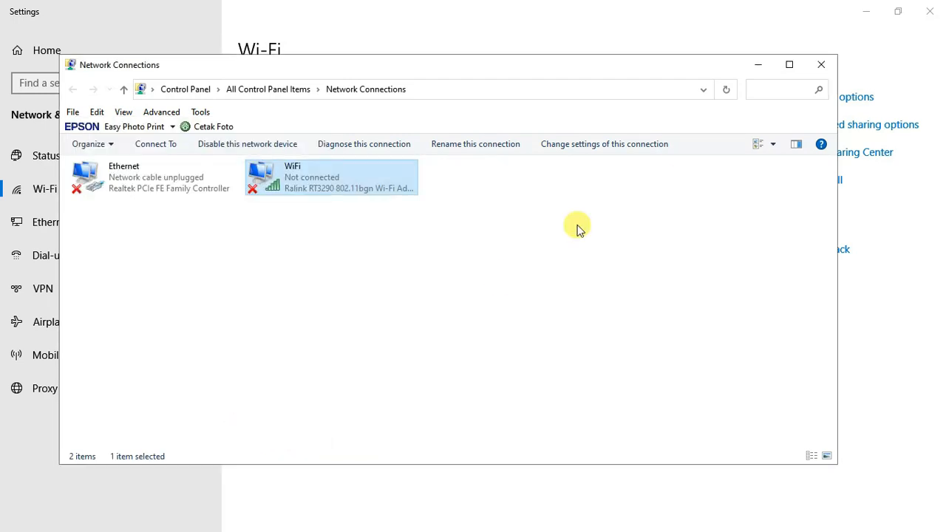
left_click(817, 65)
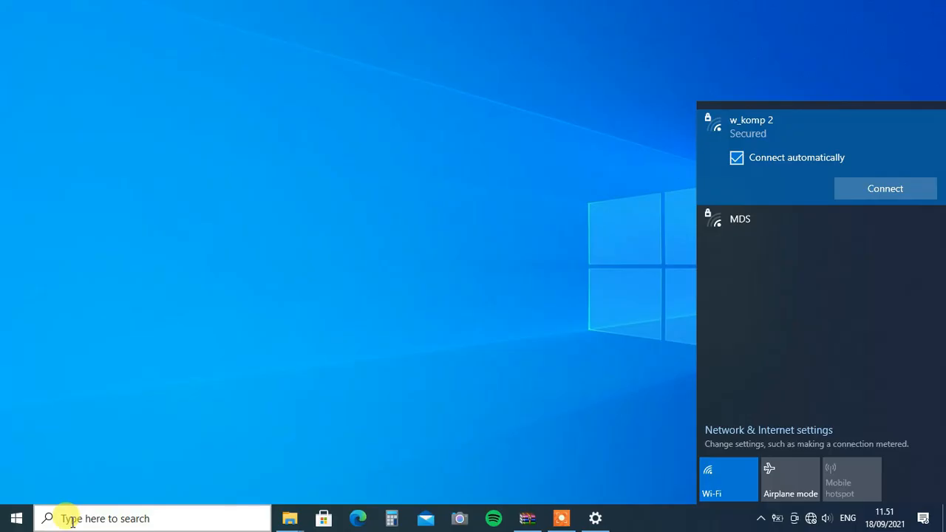
Search Windows for "control" and open Control Panel
left_click(72, 521)
type("control")
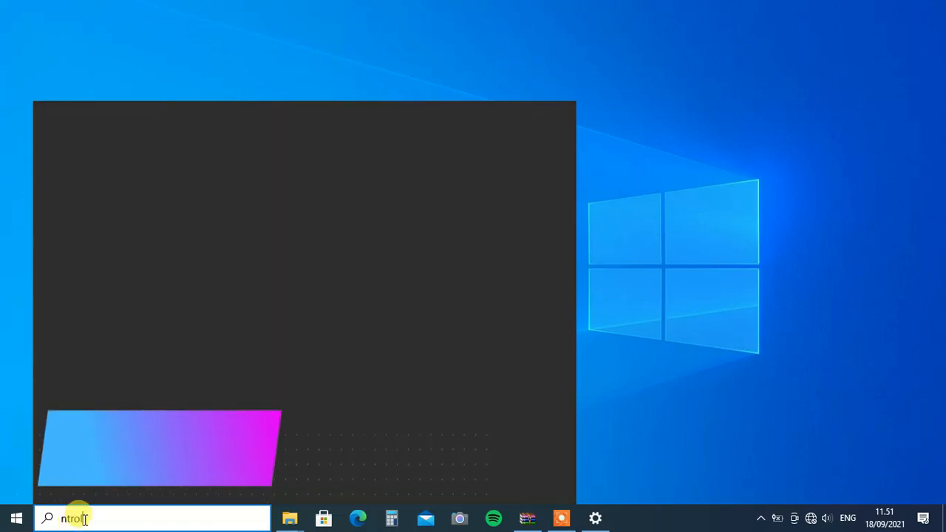
key("BackSpace")
key("BackSpace")
key("BackSpace")
key("BackSpace")
key("BackSpace")
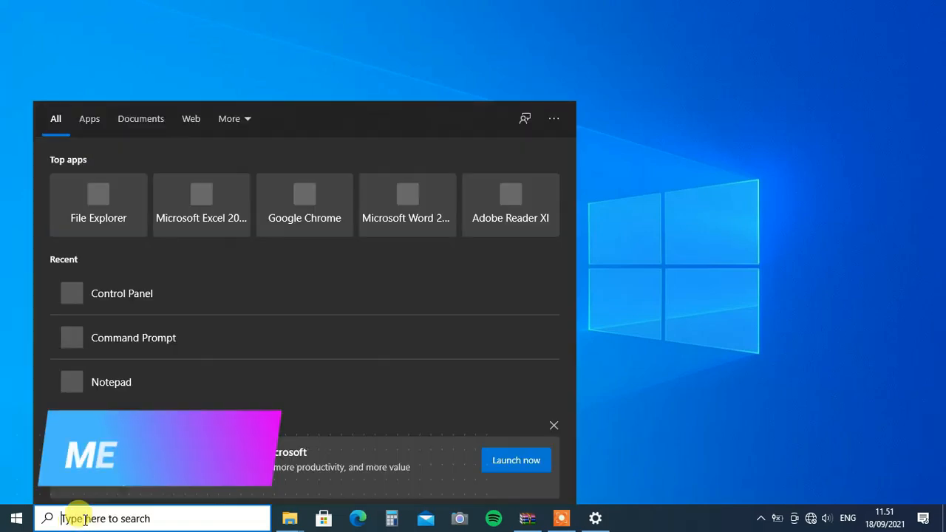
type("contr")
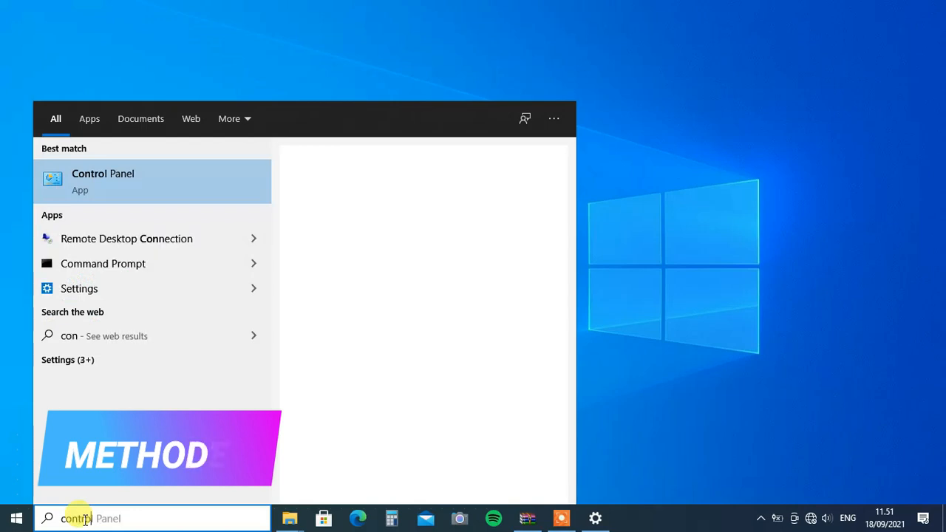
type("ol")
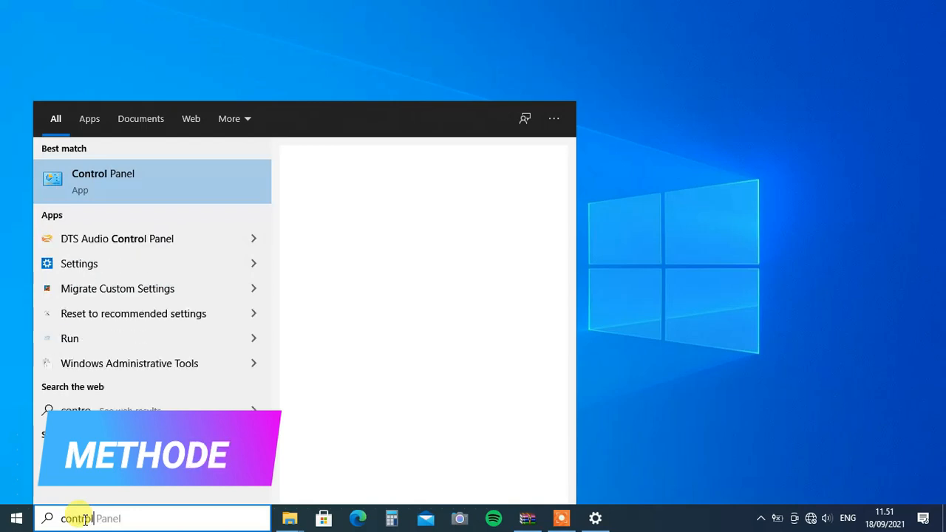
left_click(83, 173)
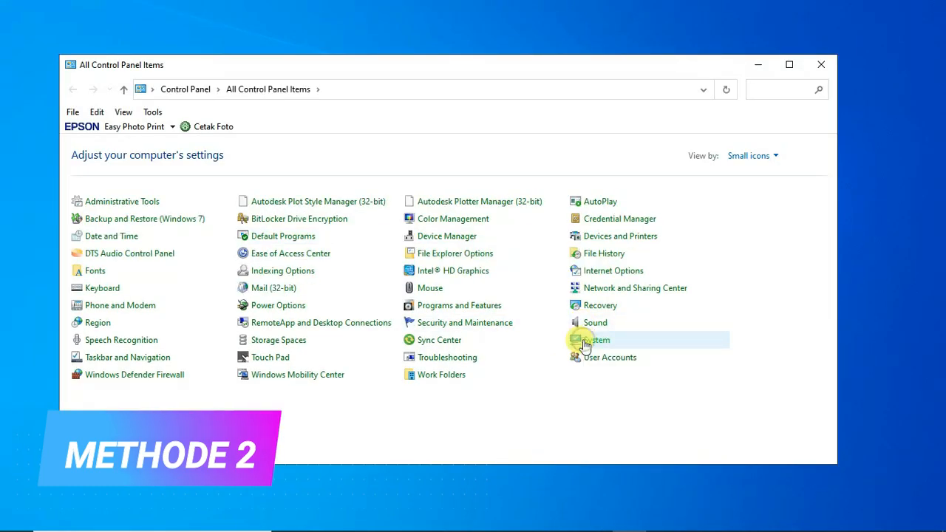
Open Device Manager from the System page and expand the Network adapters category
left_click(585, 342)
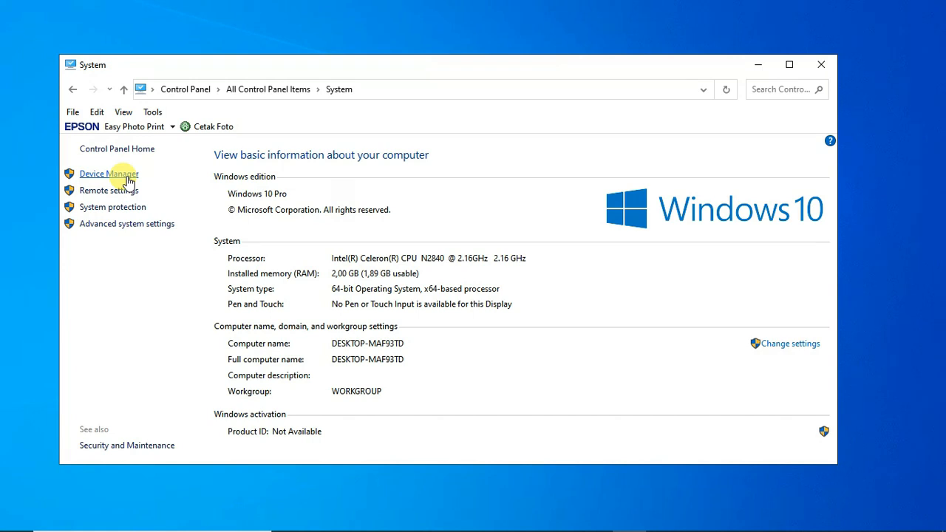
left_click(119, 174)
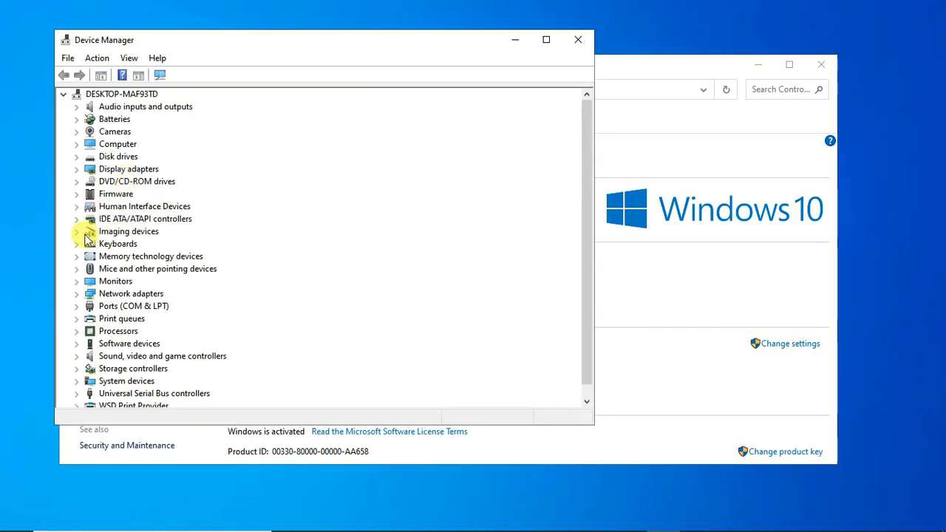
left_click(75, 295)
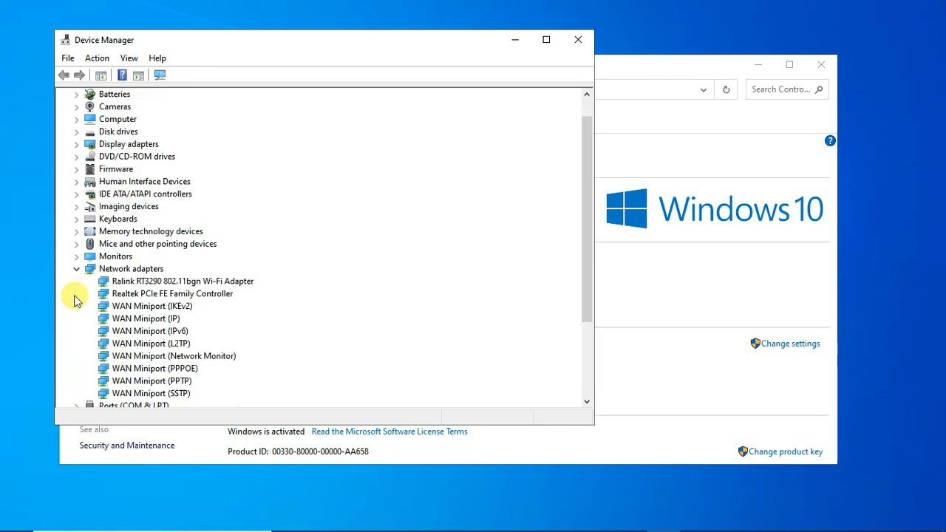
Uninstall the Ralink RT3290 802.11bgn Wi-Fi Adapter together with its driver software and scan for hardware changes
left_click(135, 285)
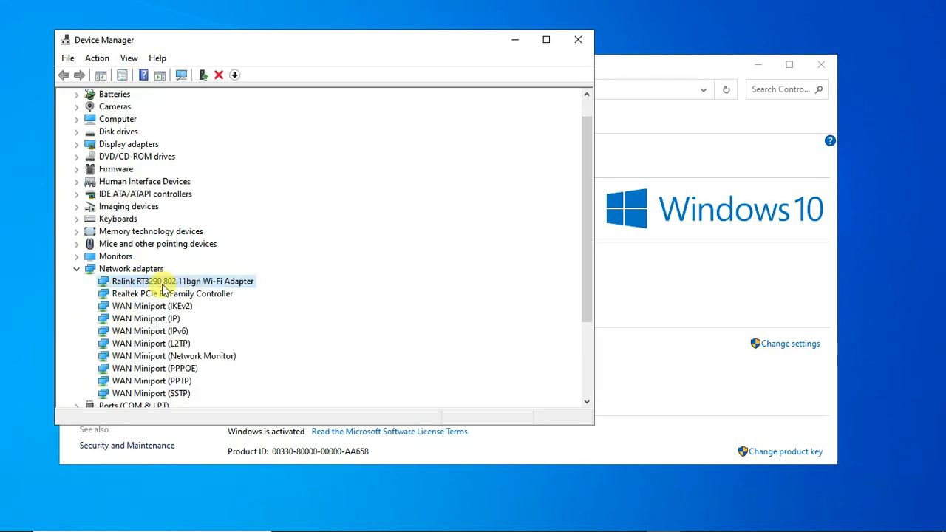
right_click(172, 285)
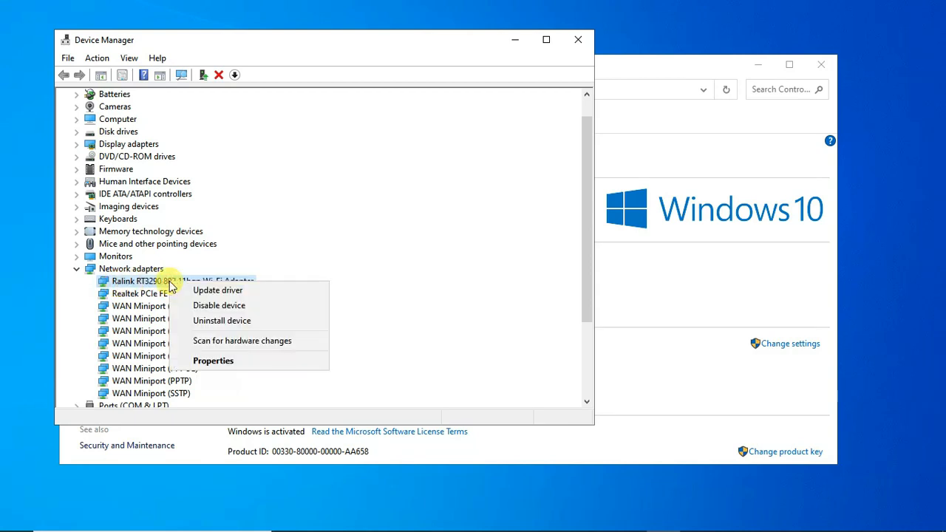
left_click(202, 320)
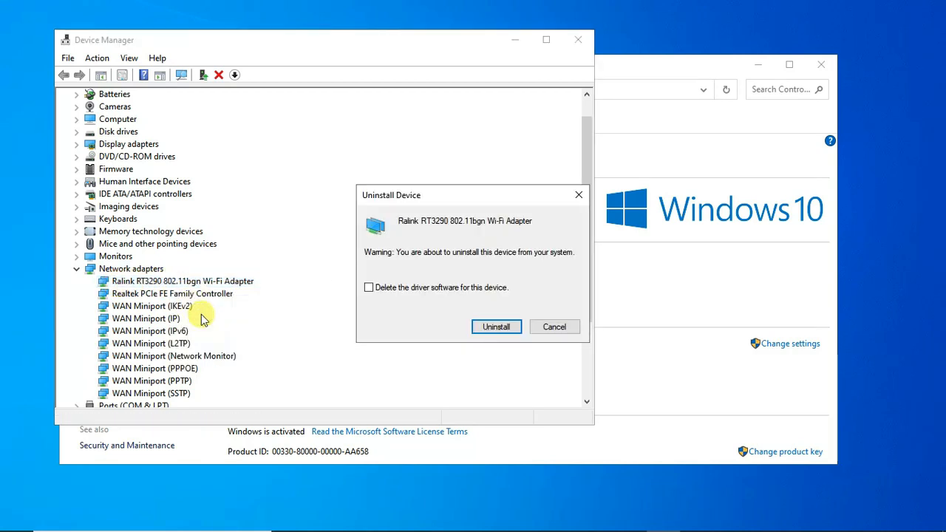
left_click(414, 293)
left_click(494, 327)
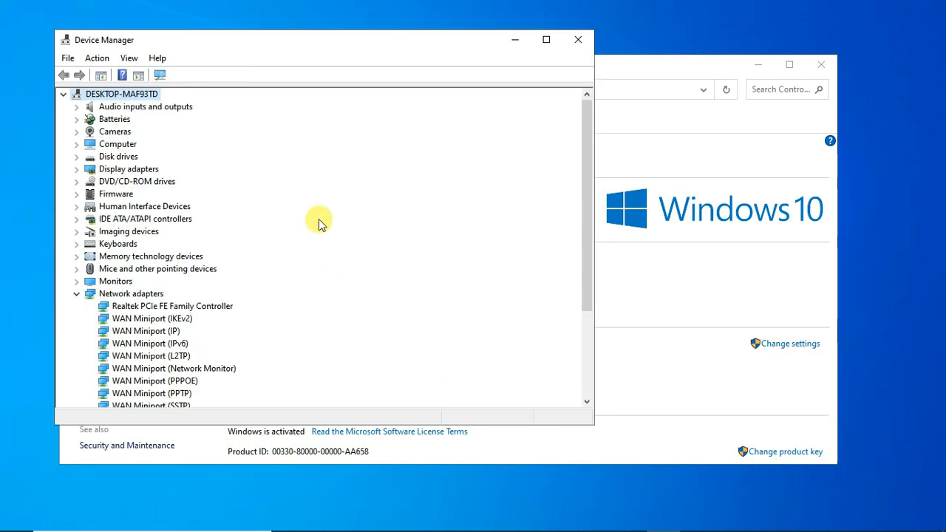
left_click(160, 77)
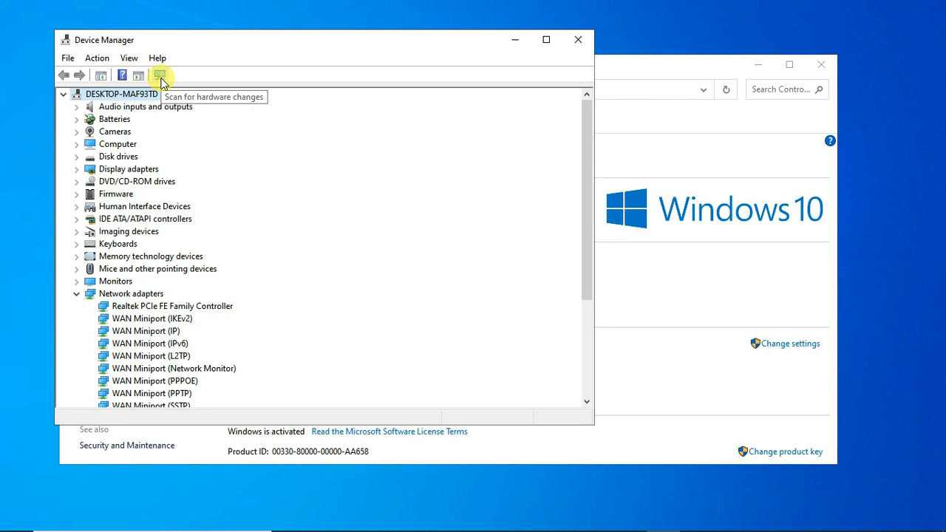
left_click(160, 77)
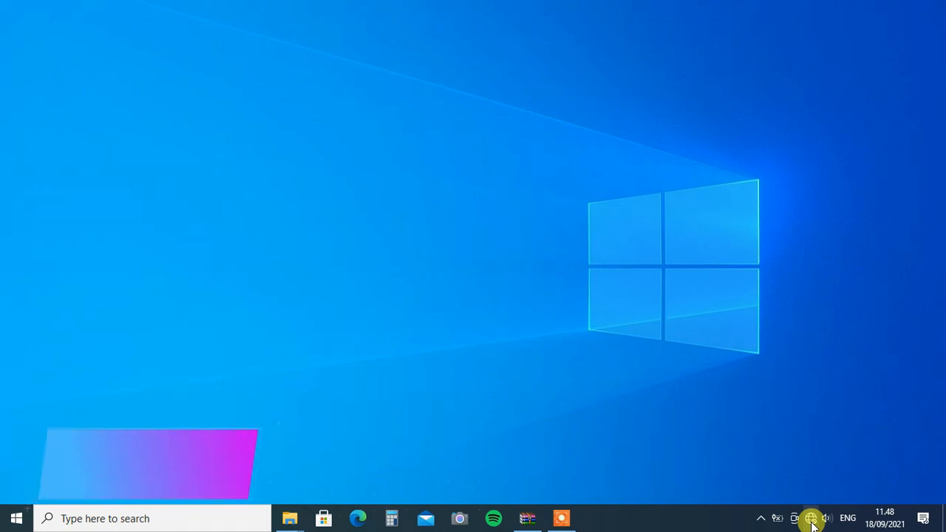
Start a network reset from the Network & Internet status settings, decline it at the confirmation and leave the reset page
left_click(810, 519)
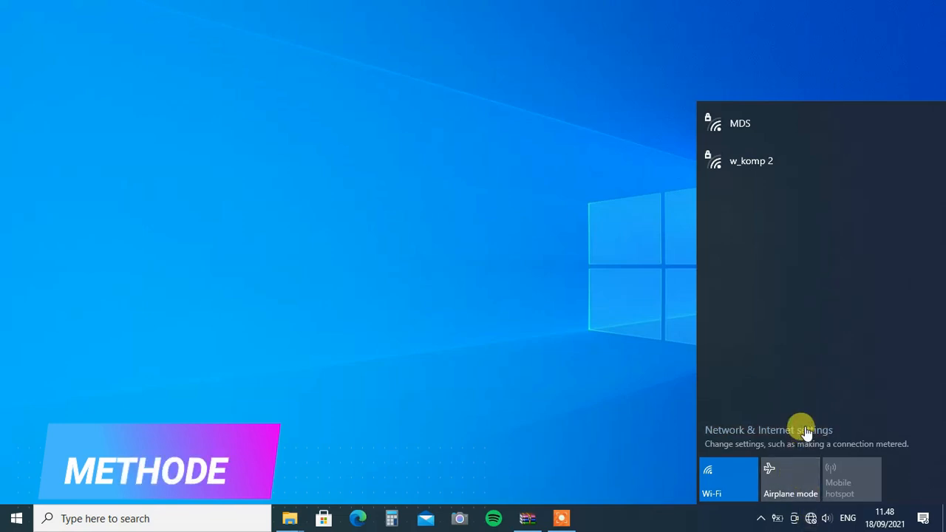
left_click(806, 430)
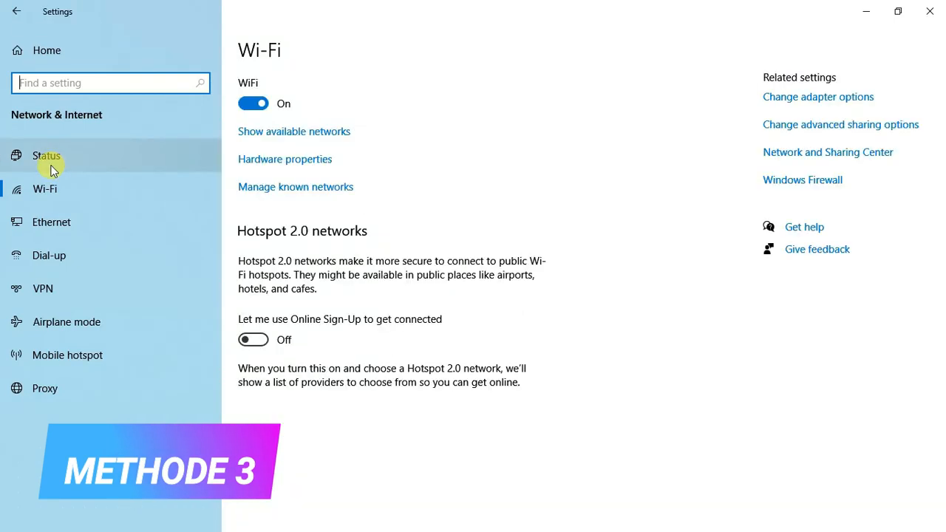
left_click(51, 164)
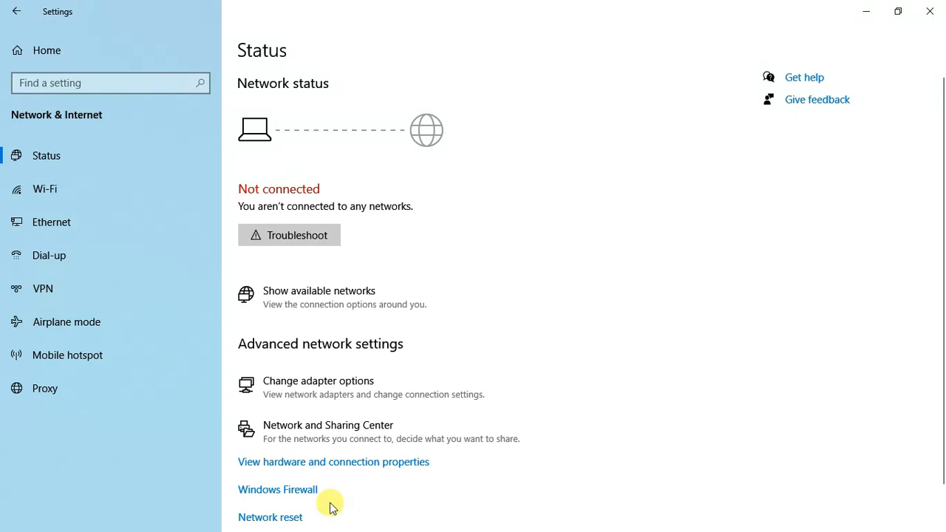
left_click(288, 521)
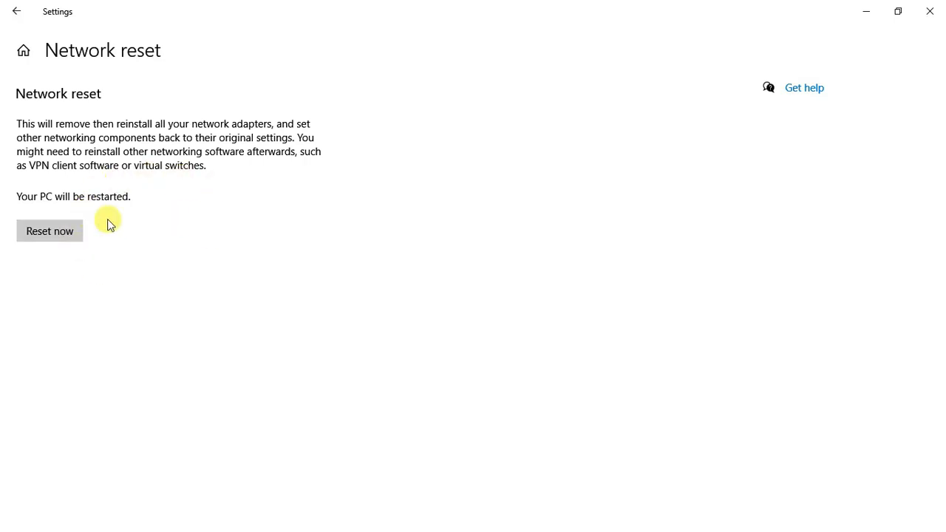
left_click(74, 242)
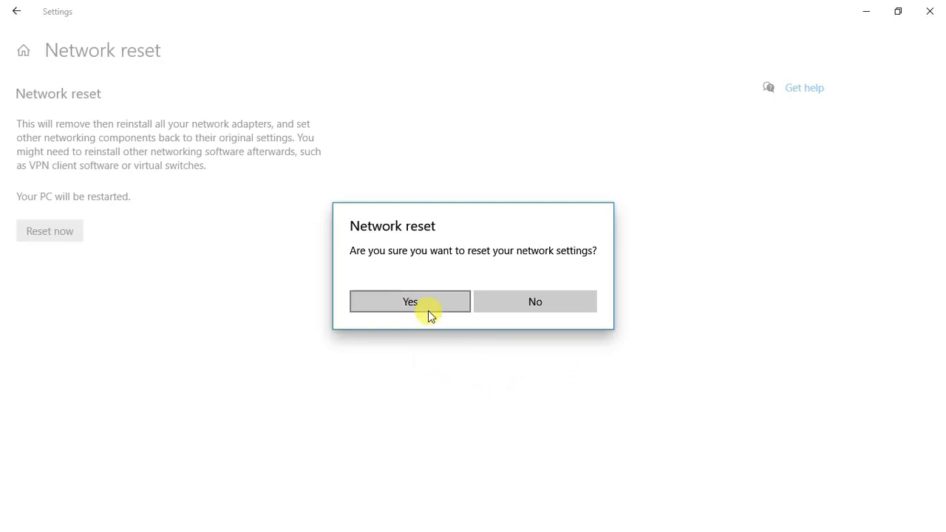
left_click(570, 316)
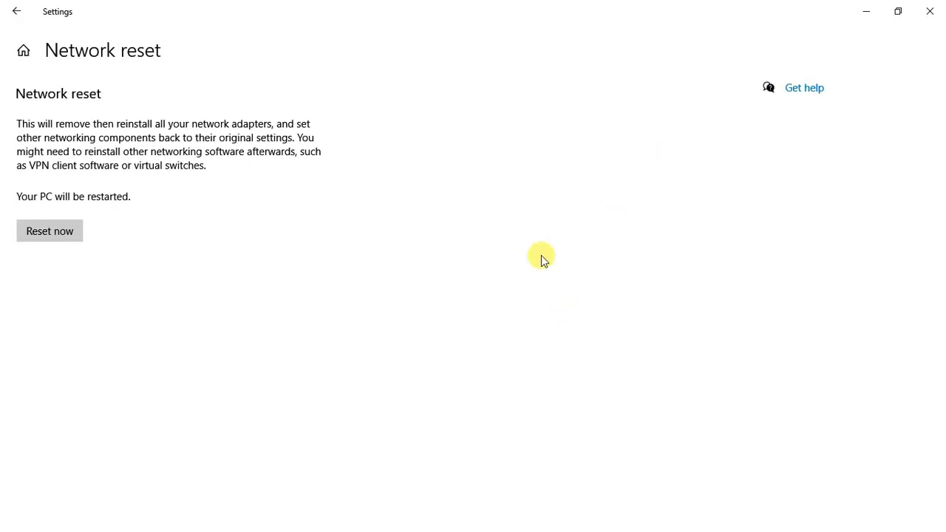
left_click(14, 13)
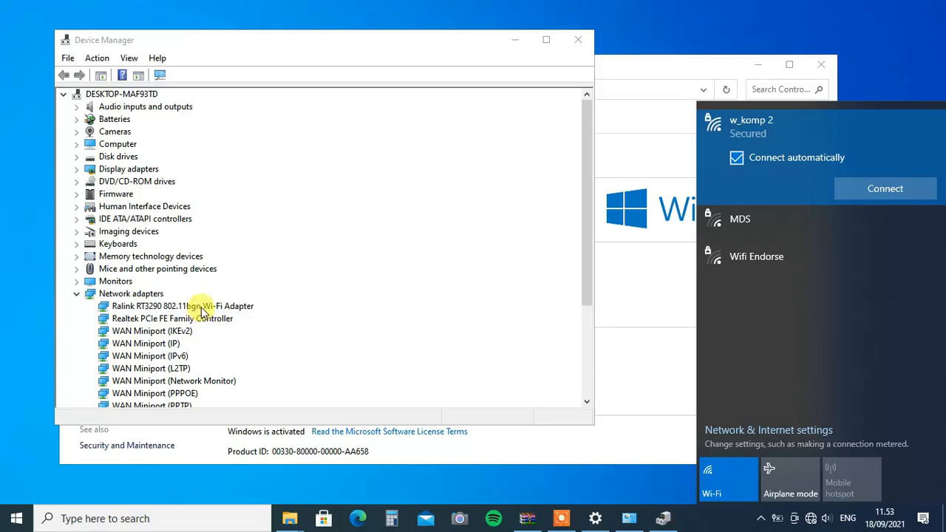
In the Ralink RT3290 Wi-Fi adapter's power management properties, disallow the computer from turning off the device to save power
left_click(201, 310)
right_click(201, 309)
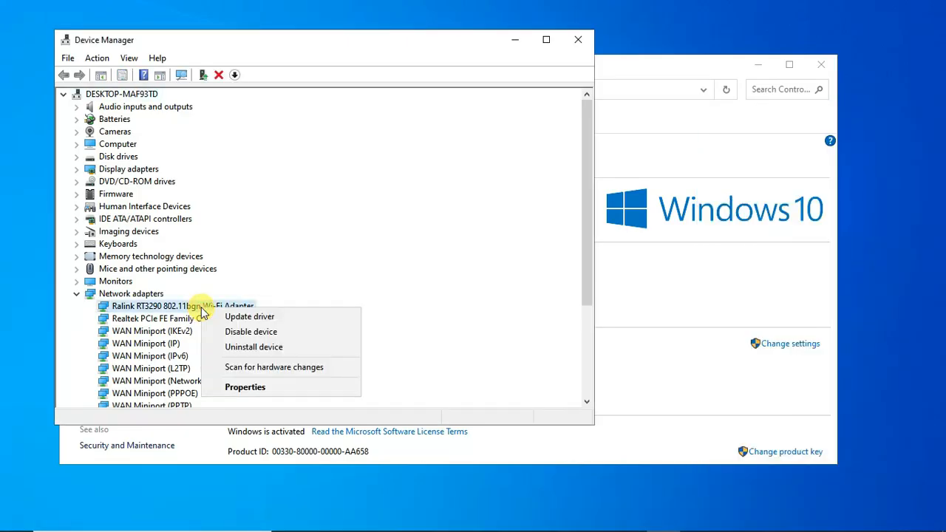
left_click(235, 387)
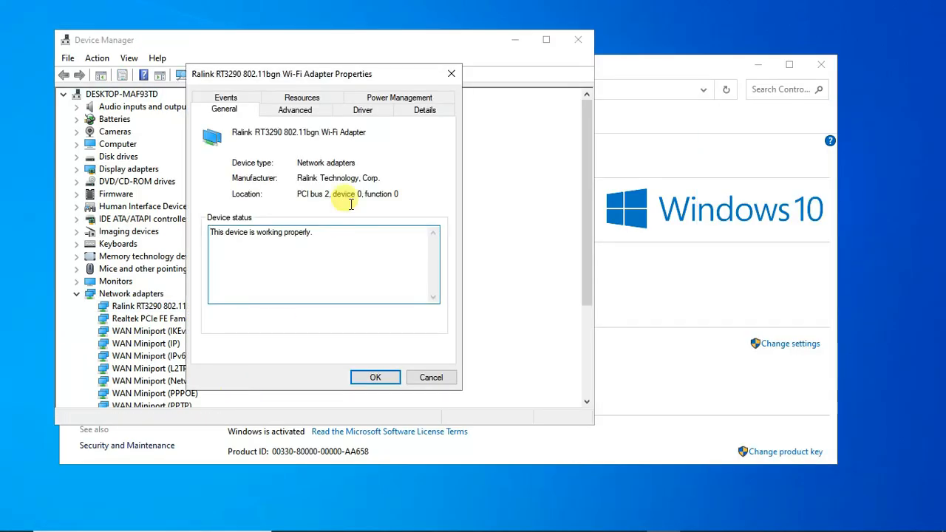
left_click(397, 99)
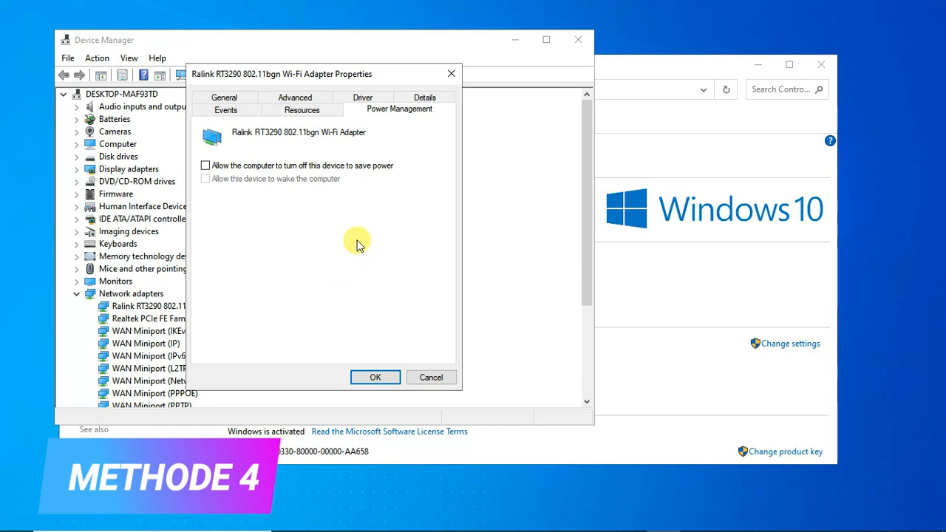
left_click(375, 377)
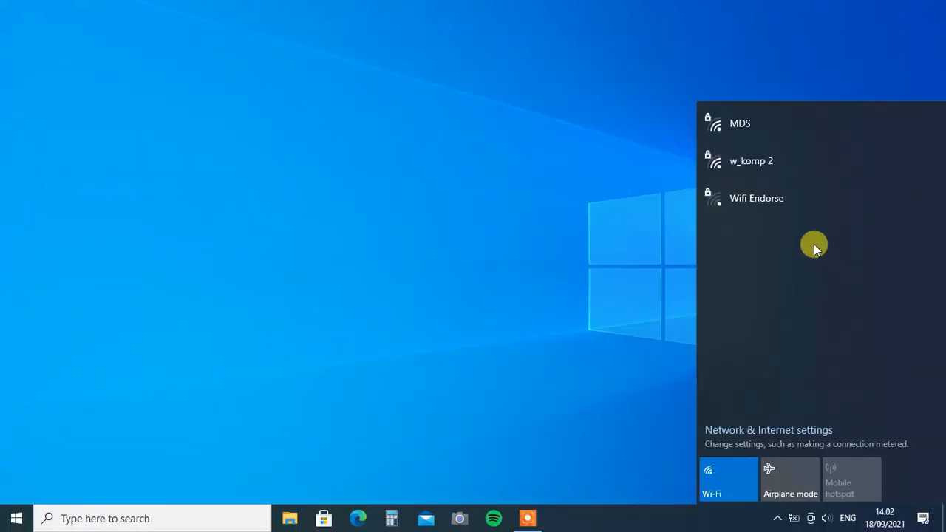
Connect to the w_komp 2 Wi-Fi network with automatic connection enabled, entering the network security key
left_click(772, 162)
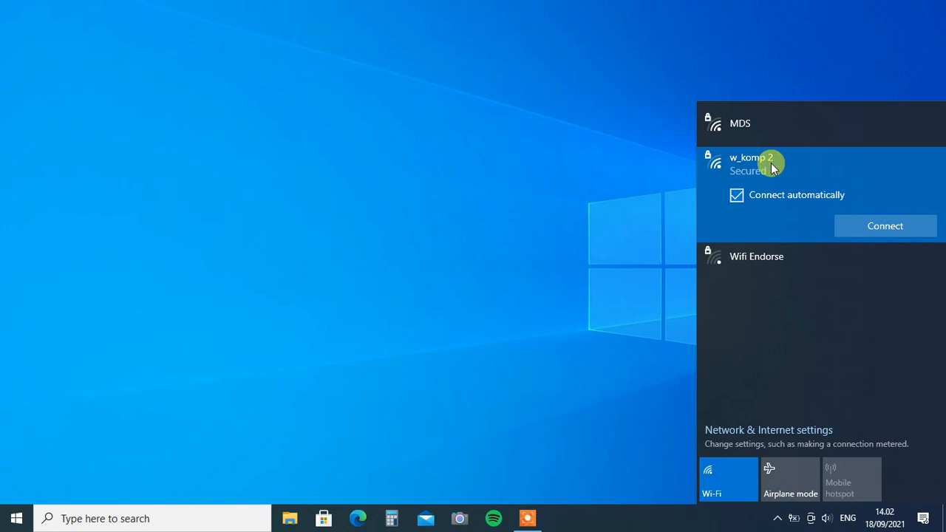
left_click(868, 228)
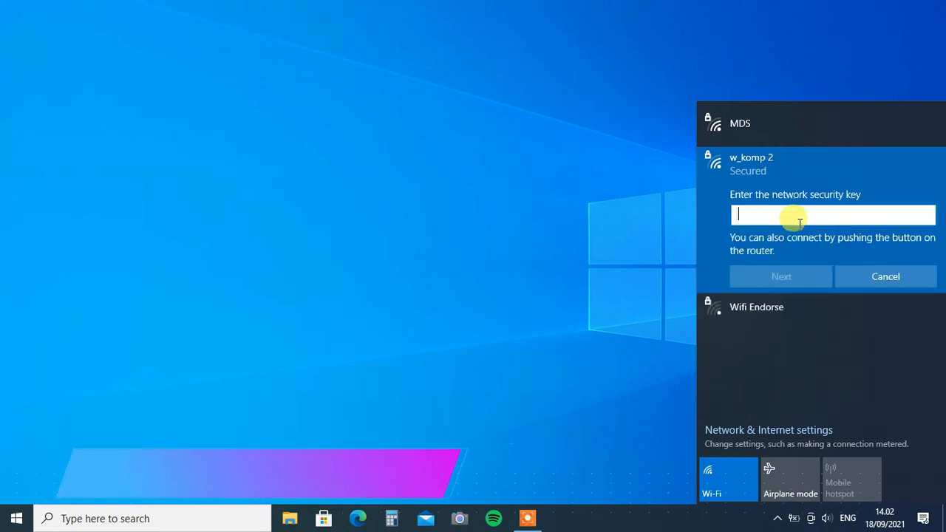
type("•")
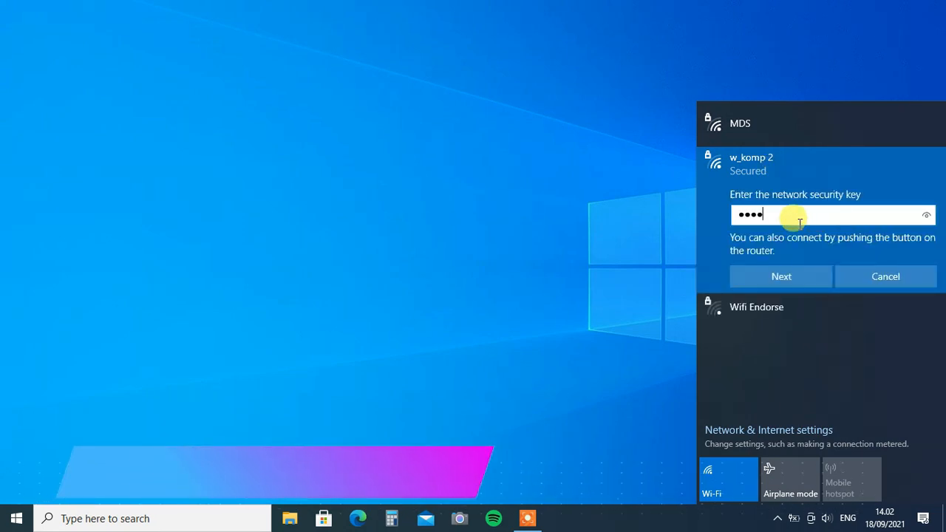
left_click(769, 272)
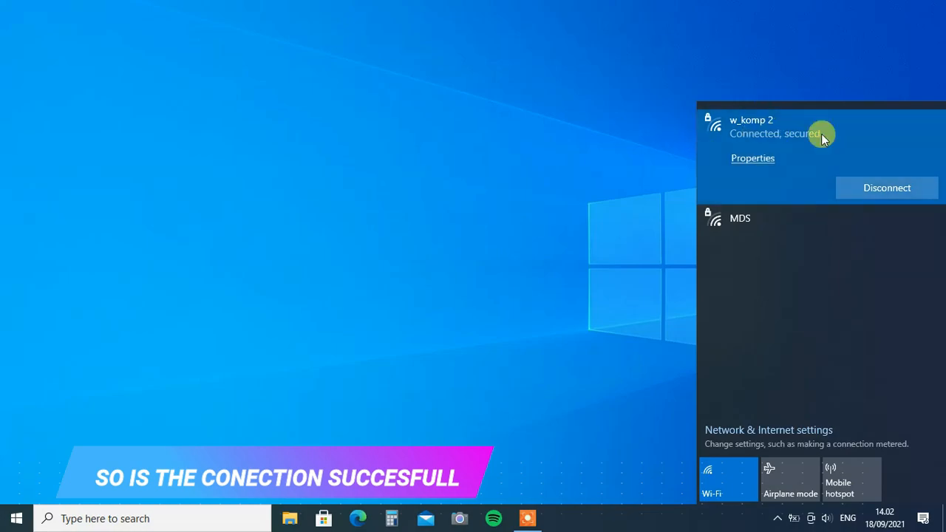
Switch to Chrome, load YouTube and search it for "sunan komputer"
left_click(403, 359)
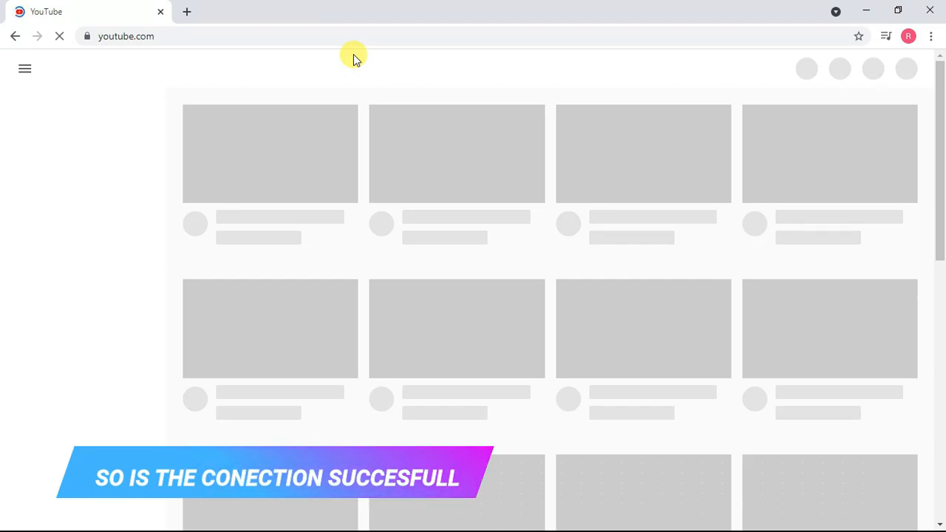
left_click(319, 68)
type("sunan komput")
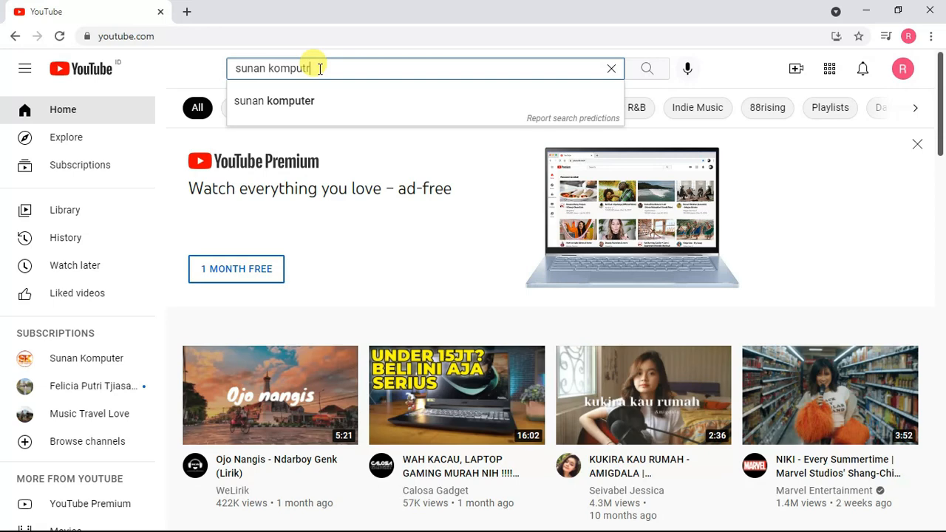
type("er")
key("Down")
key("Return")
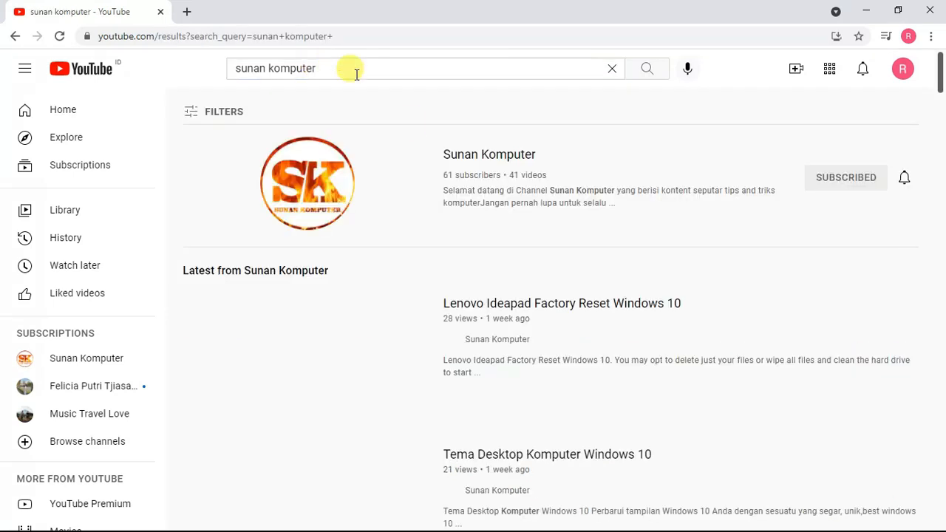
Open the Sunan Komputer channel's list of videos and play the Acer Nitro 5 Gaming Laptop Unboxing video
left_click(469, 162)
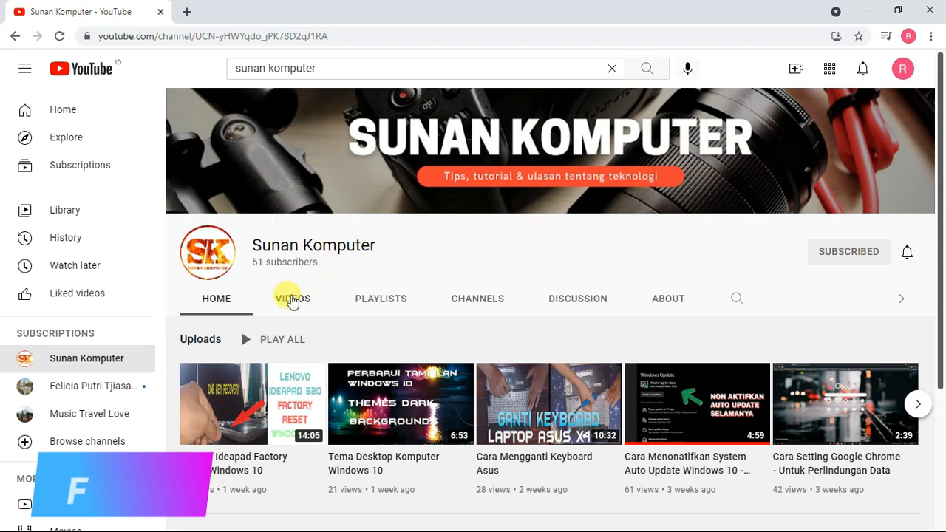
left_click(293, 299)
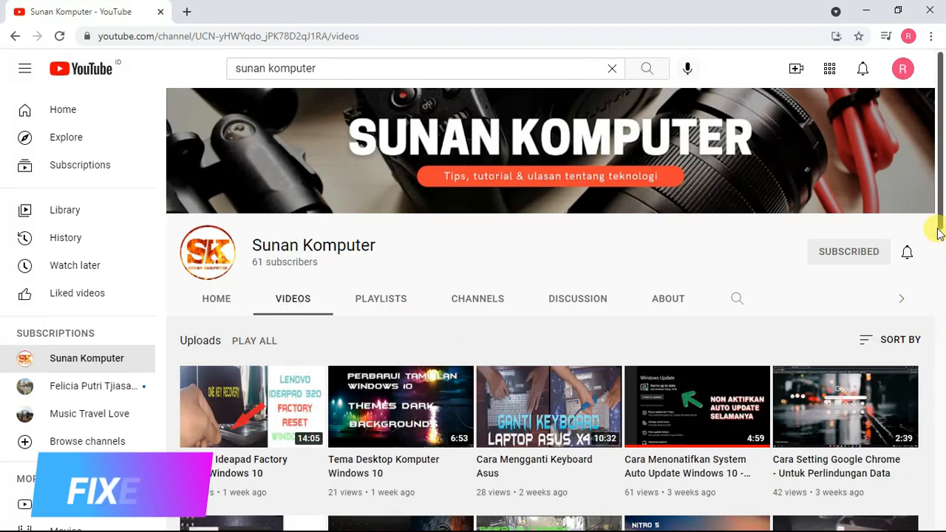
scroll(942, 260, "down", 2)
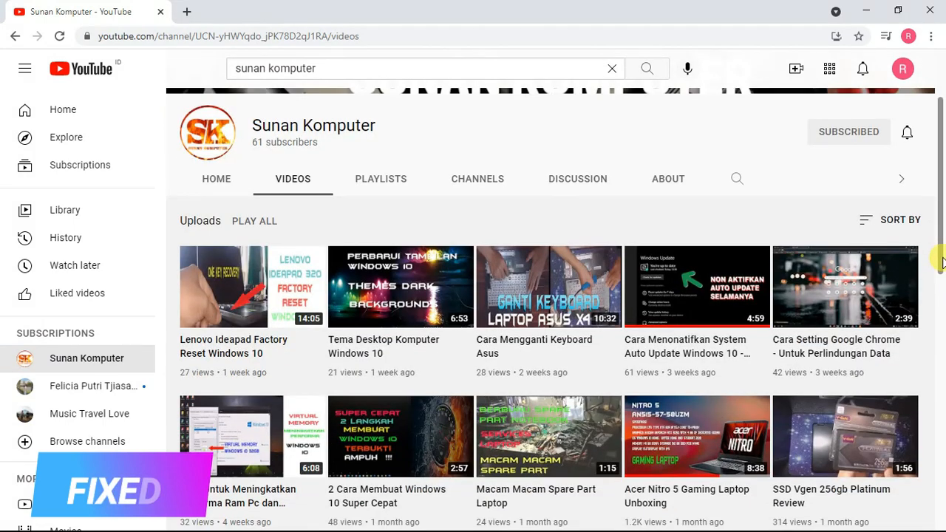
left_click(706, 417)
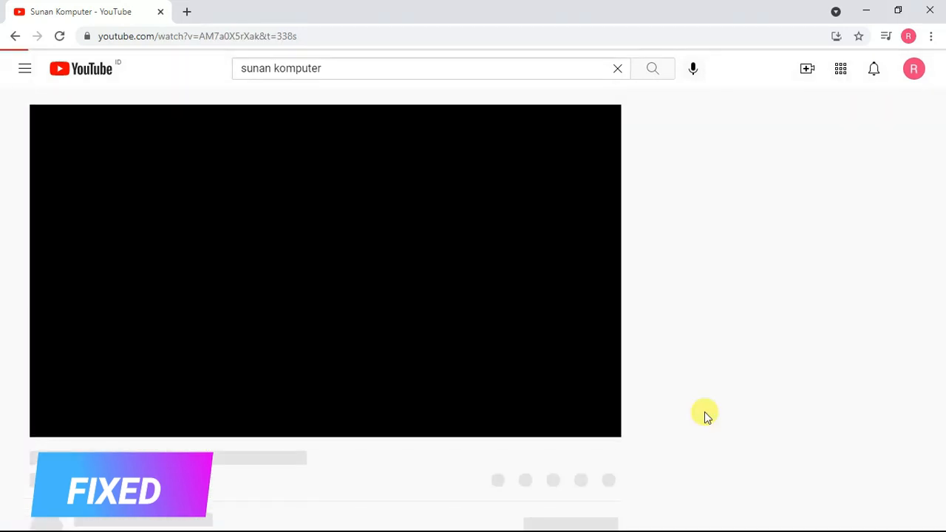